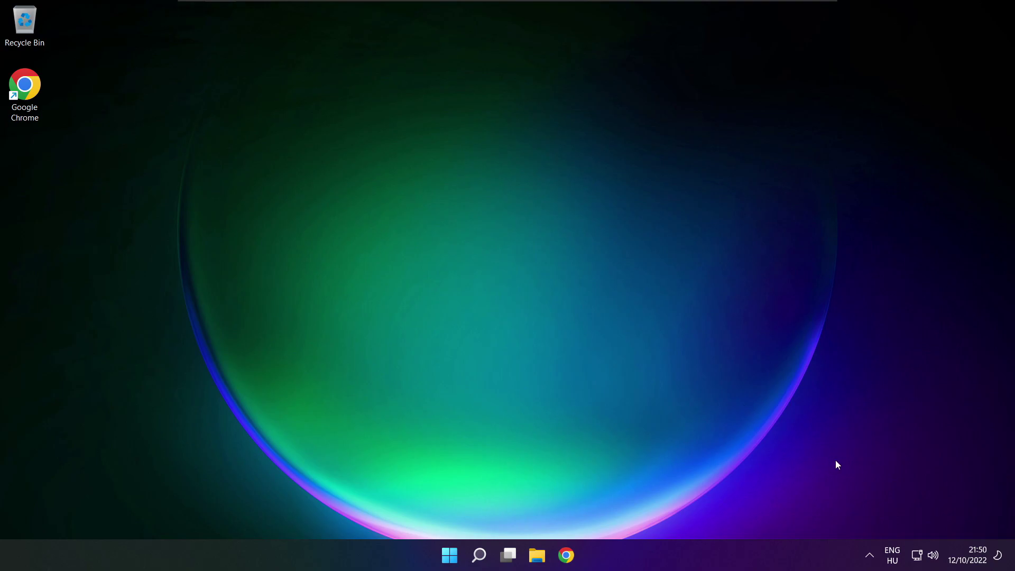
# Step: Open the full Sound settings page from the taskbar volume quick settings
pyautogui.click(933, 556)
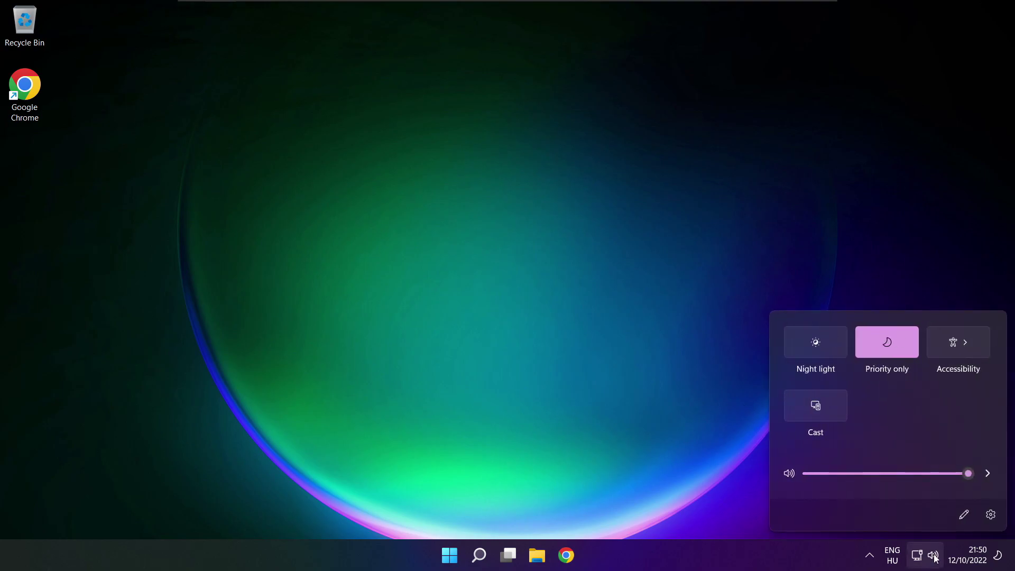
pyautogui.click(987, 473)
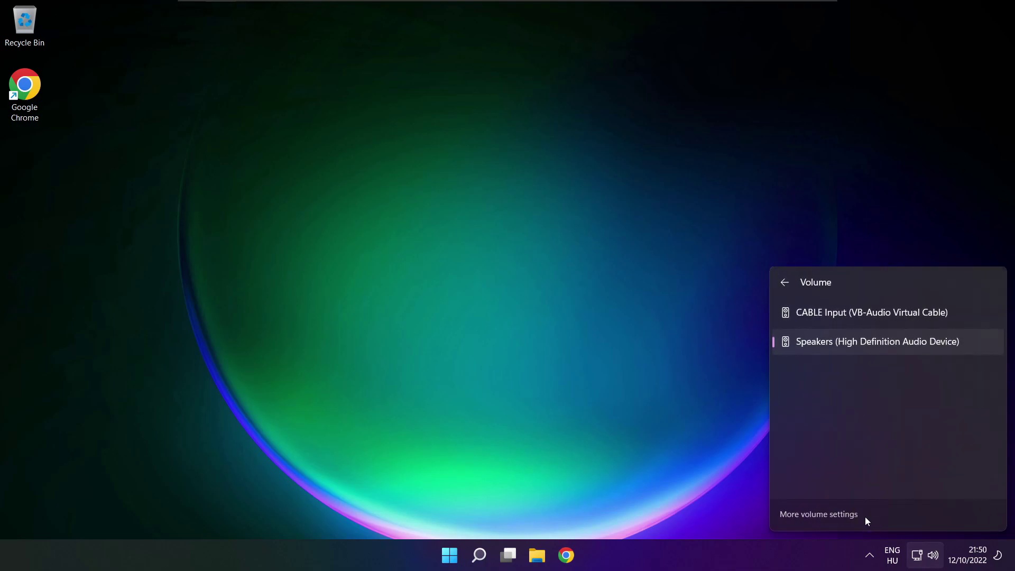
pyautogui.click(823, 516)
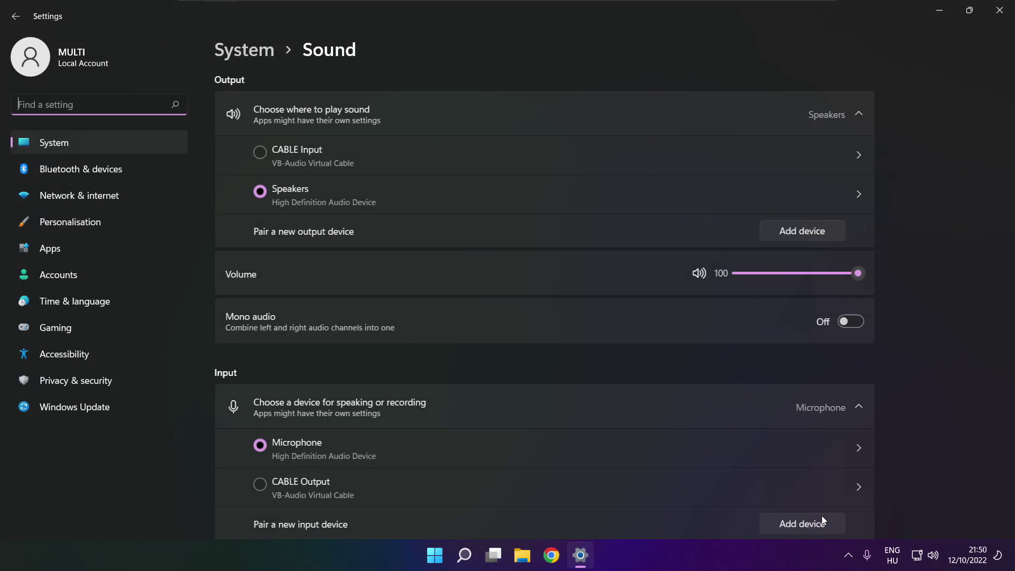
# Step: Scroll down to Advanced and open the classic Sound dialog via More sound settings
pyautogui.click(268, 191)
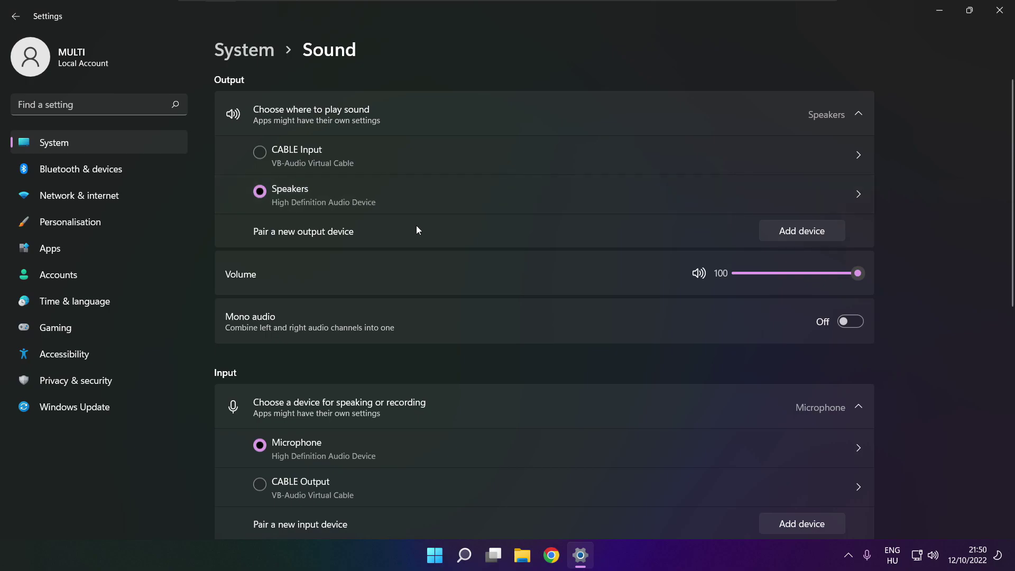
pyautogui.moveTo(841, 275); pyautogui.dragTo(875, 273)
pyautogui.moveTo(1013, 268); pyautogui.dragTo(1007, 443)
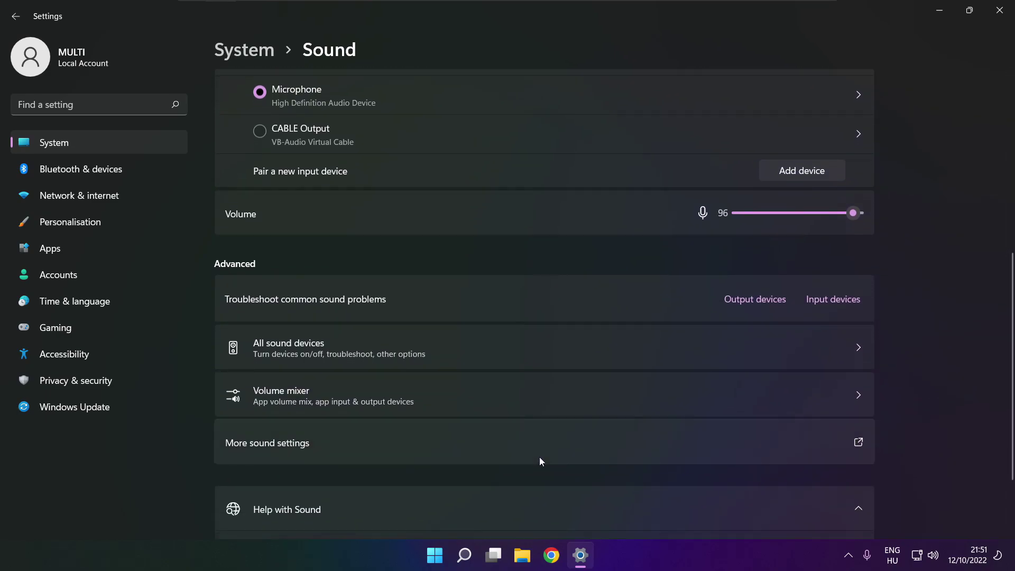
pyautogui.click(418, 446)
# Step: Disable the CABLE Input playback device, then select Speakers and show its options
pyautogui.click(434, 240)
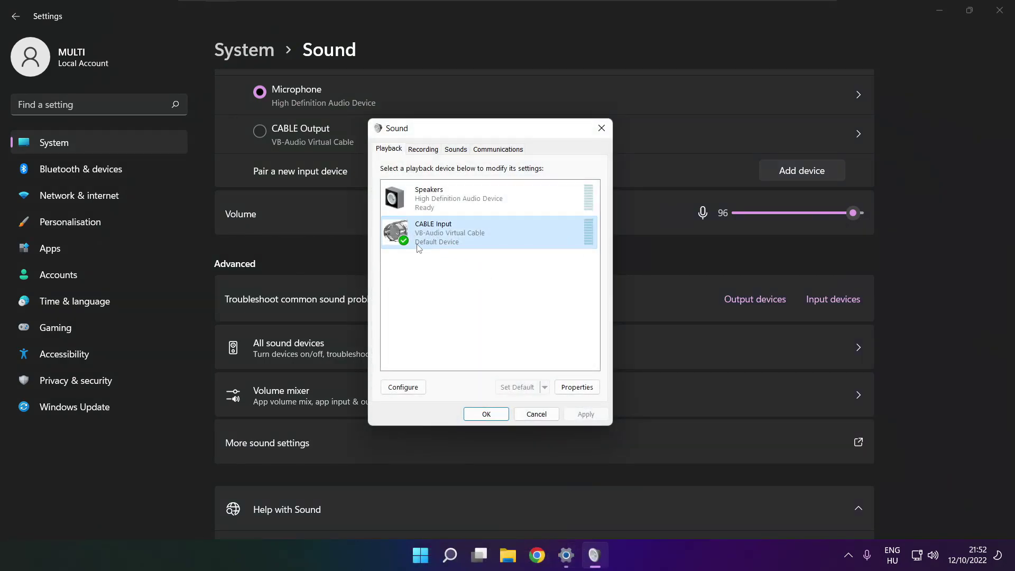
pyautogui.rightClick(536, 233)
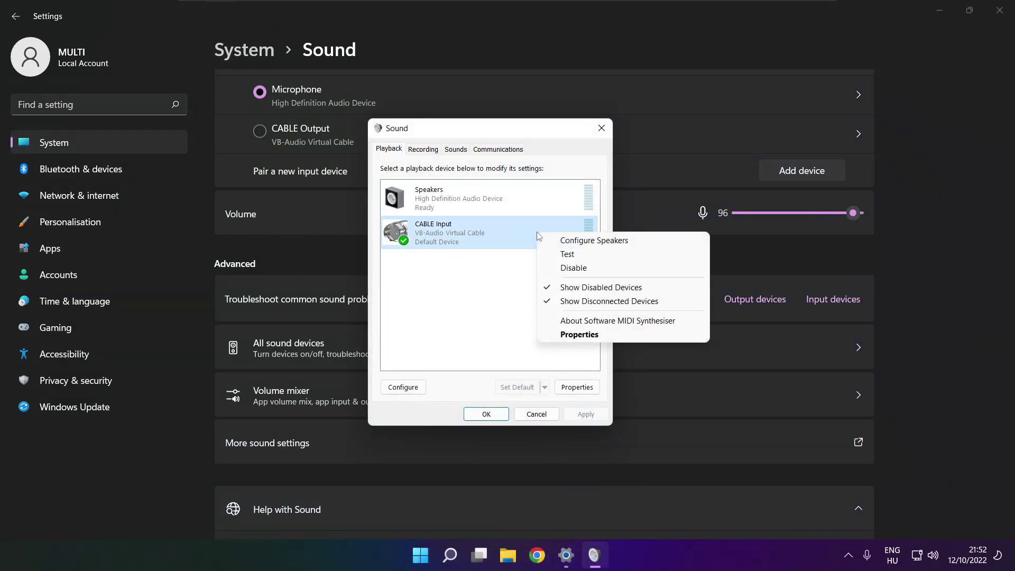
pyautogui.click(573, 268)
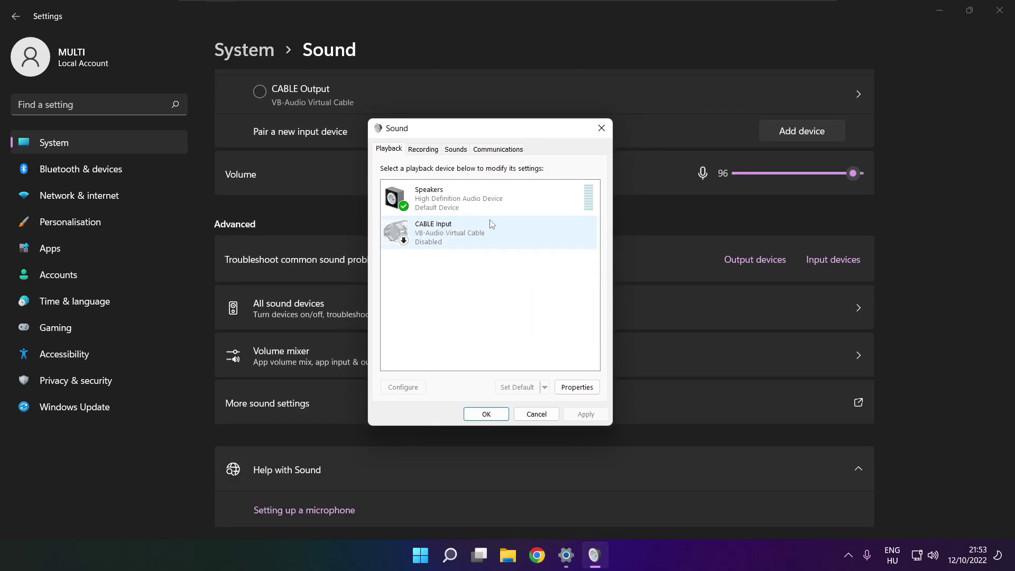
pyautogui.click(452, 211)
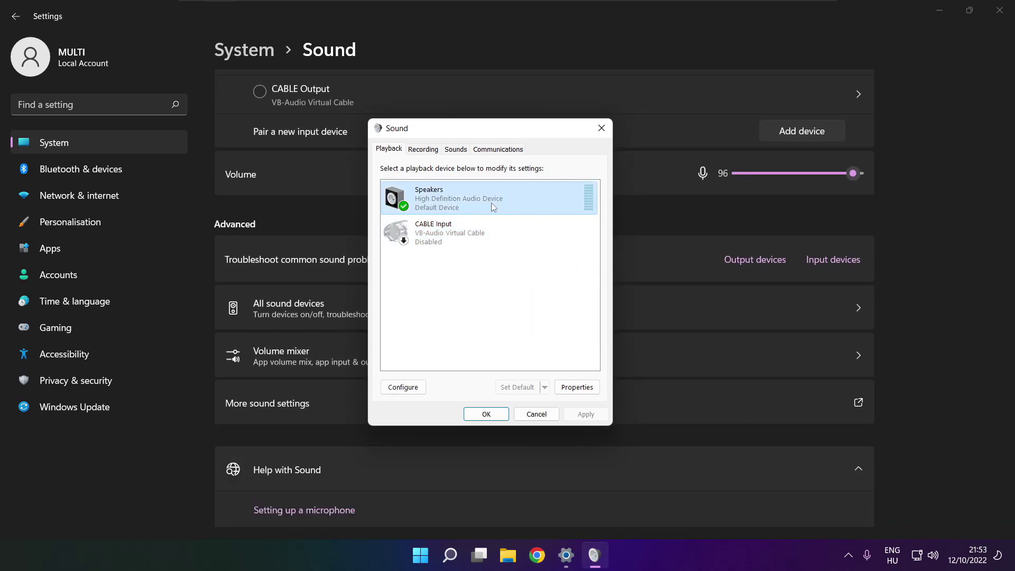
pyautogui.rightClick(493, 206)
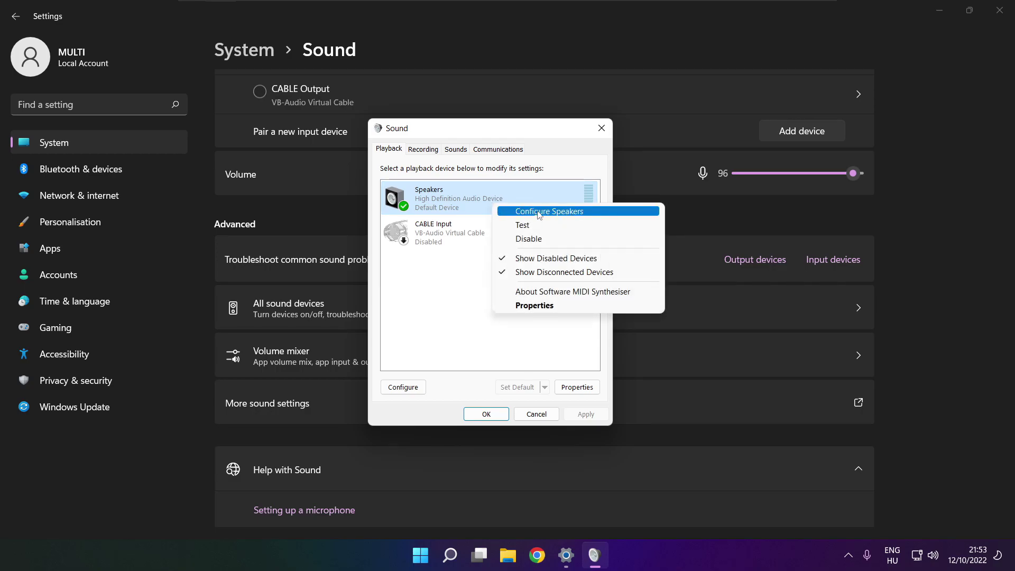
# Step: Configure Speakers as 7.1 Surround, keeping all optional and full-range speakers
pyautogui.click(560, 213)
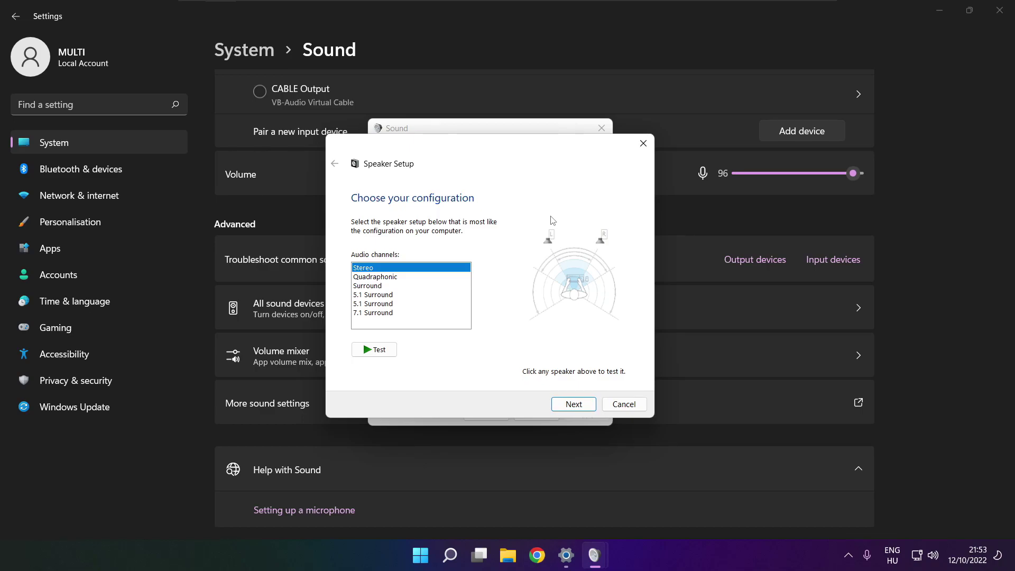
pyautogui.click(376, 313)
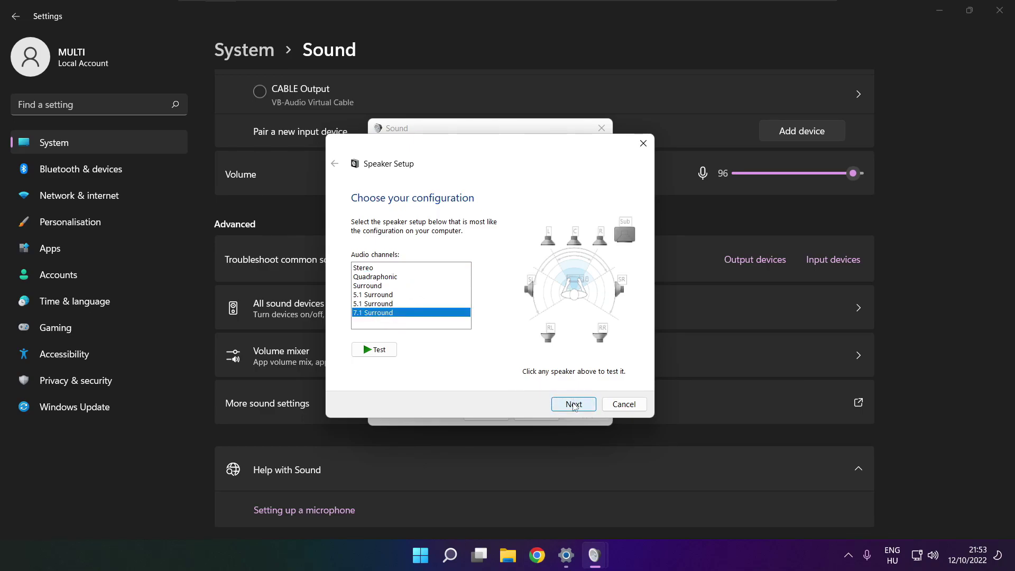
pyautogui.click(573, 405)
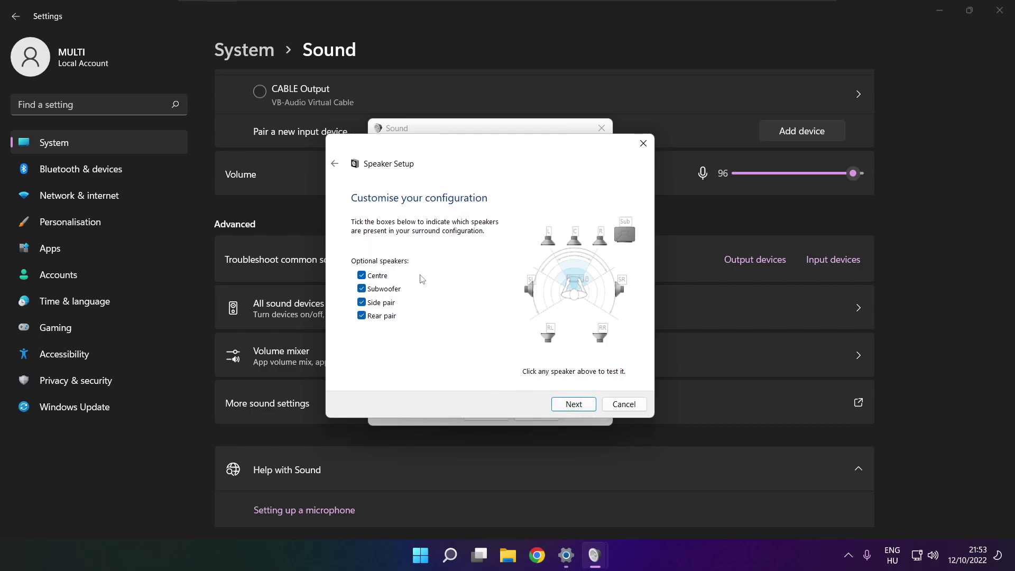
pyautogui.click(570, 403)
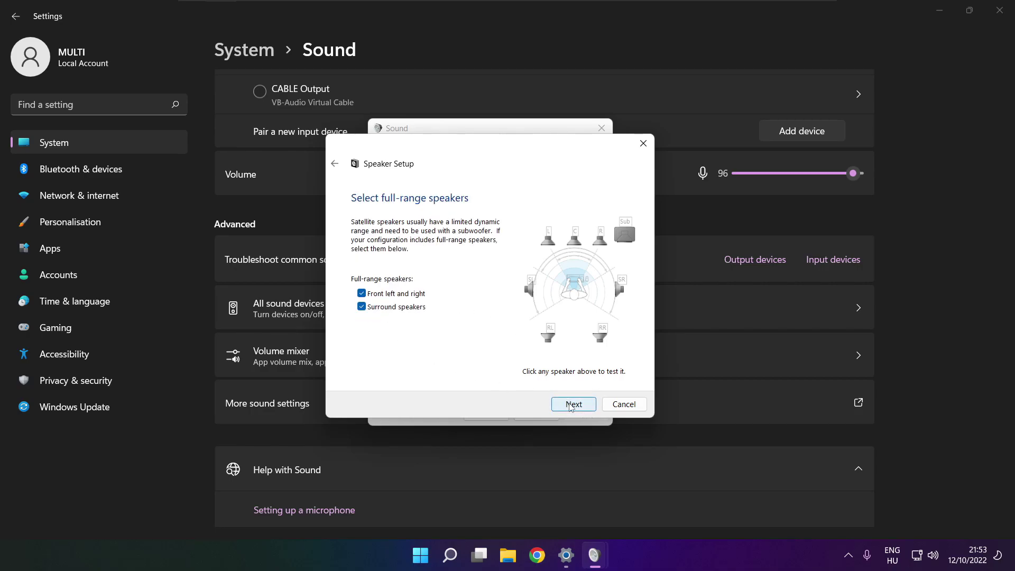
pyautogui.click(571, 404)
pyautogui.click(571, 405)
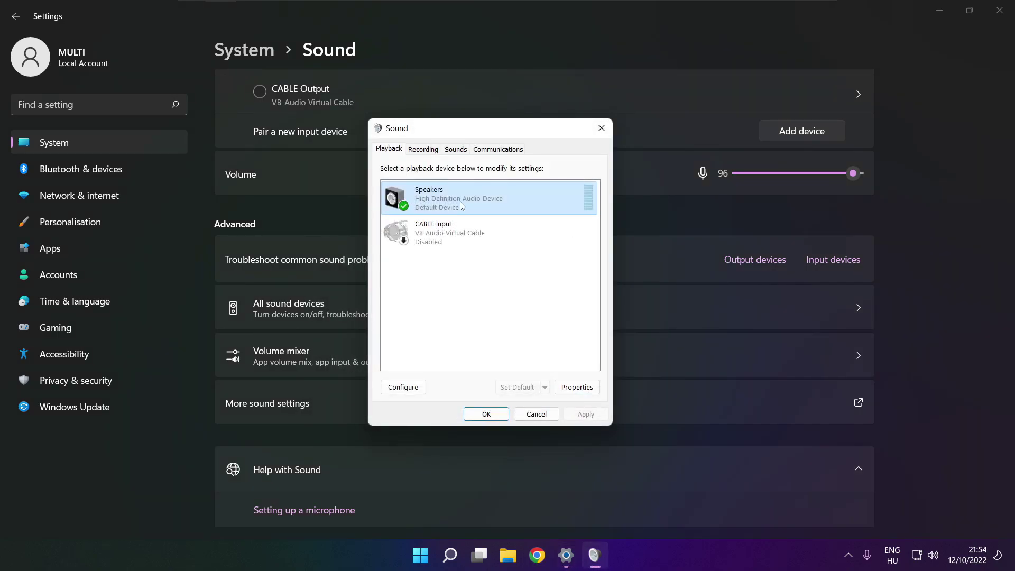
# Step: In Speakers Properties, tick Disable all enhancements and apply
pyautogui.click(577, 386)
pyautogui.moveTo(477, 180); pyautogui.dragTo(457, 148)
pyautogui.click(422, 166)
pyautogui.click(445, 166)
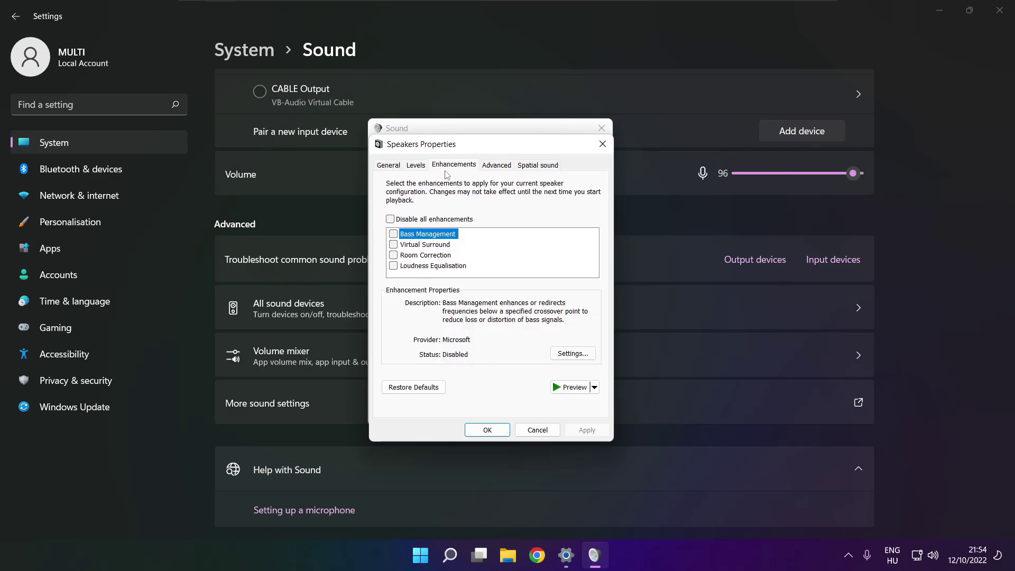
pyautogui.click(390, 219)
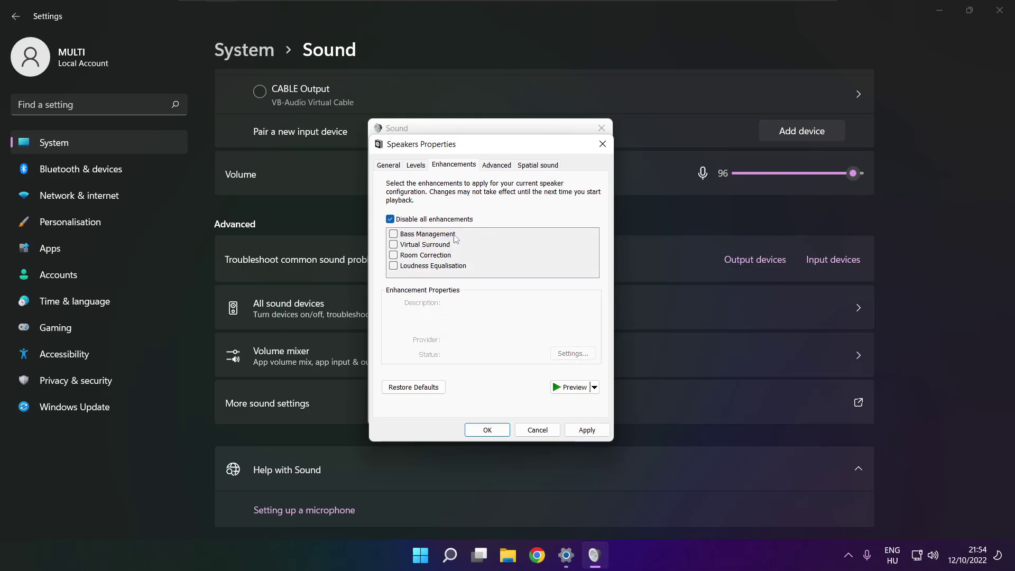
pyautogui.click(587, 430)
# Step: Keep the 16 bit, 48000 Hz (DVD Quality) format and close both Sound dialogs with OK
pyautogui.click(493, 166)
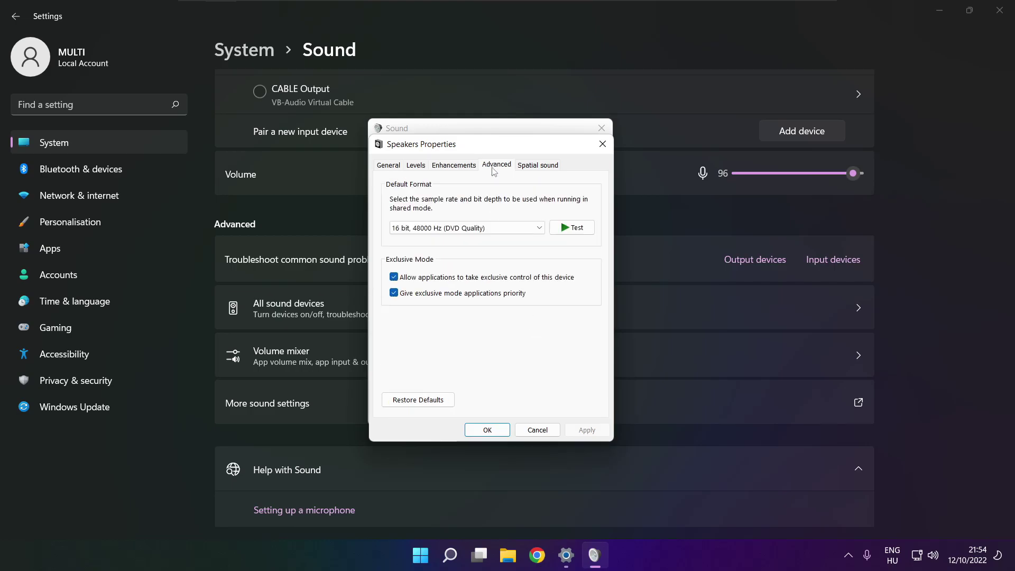
pyautogui.click(539, 229)
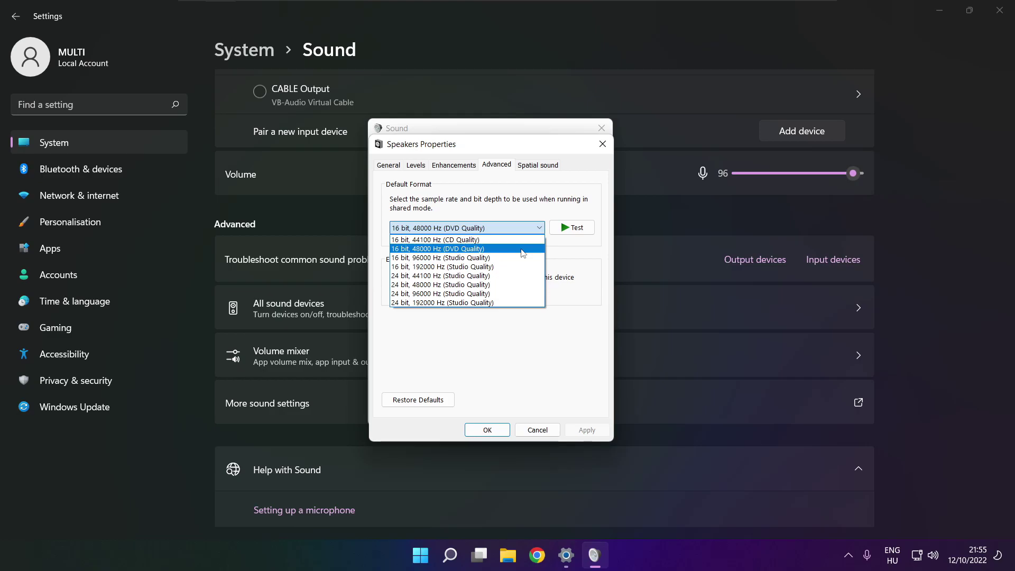
pyautogui.click(523, 253)
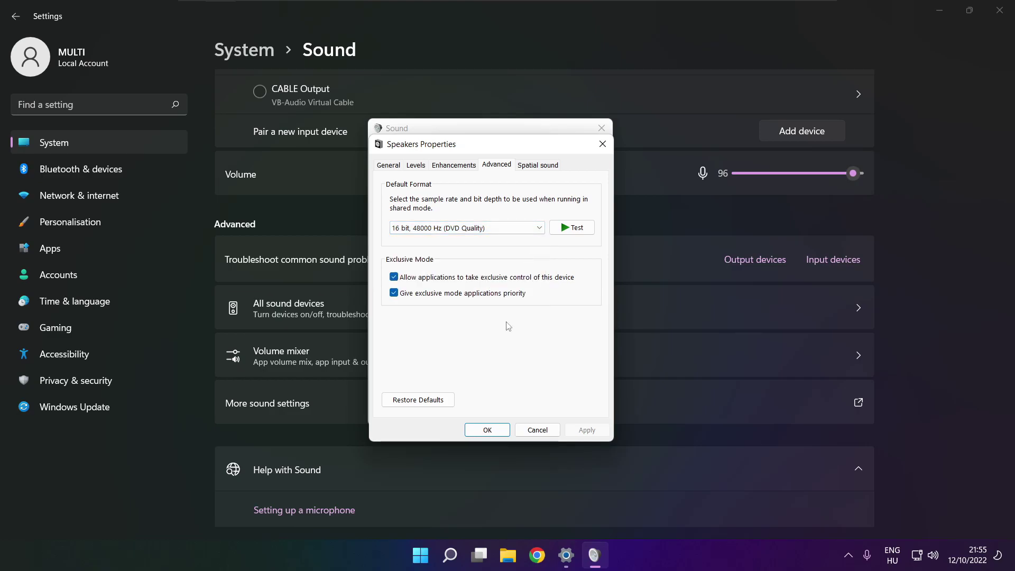
pyautogui.click(488, 429)
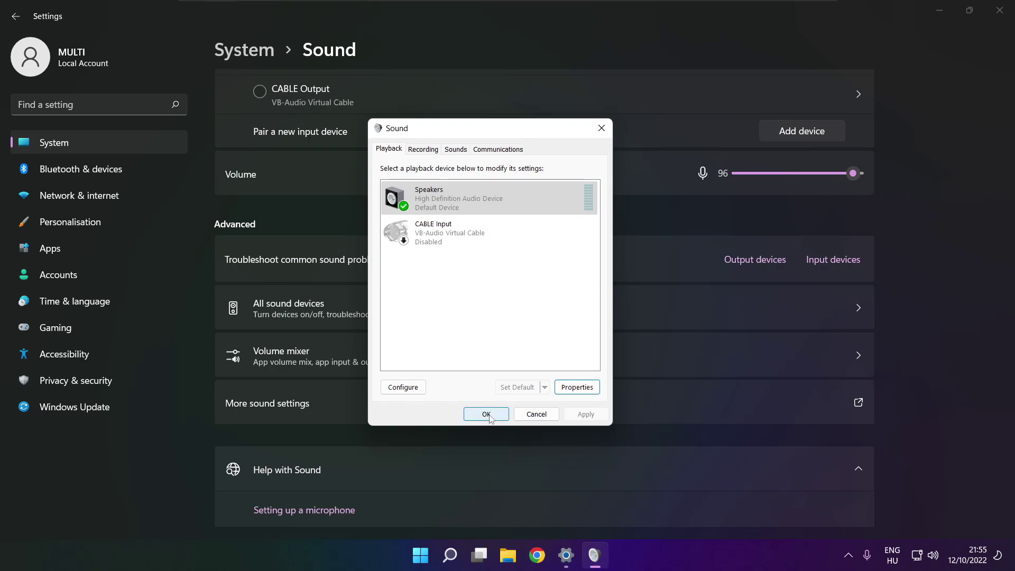
pyautogui.click(486, 414)
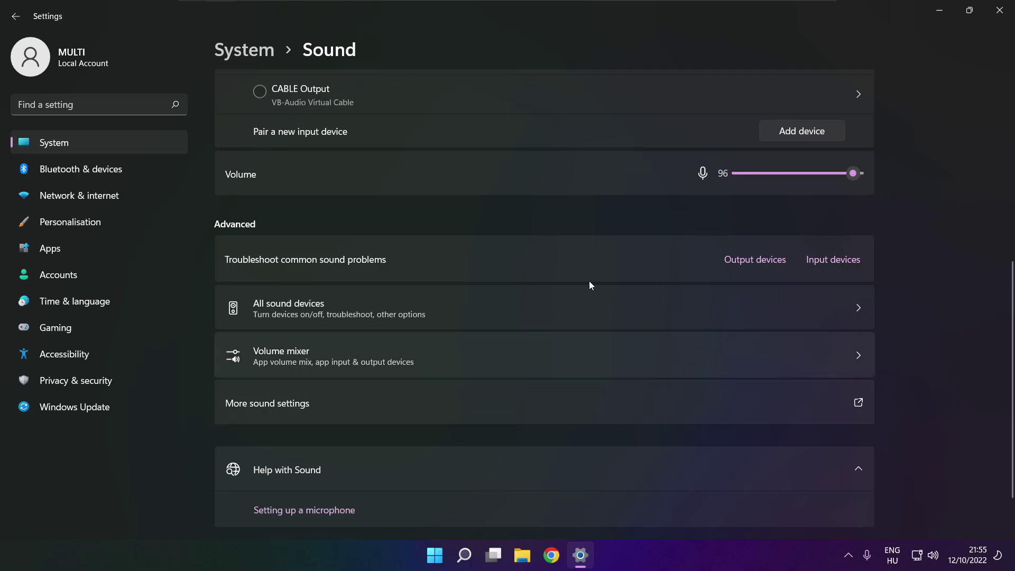
# Step: Close the Settings window, check Start's power options, and open Windows search
pyautogui.click(998, 10)
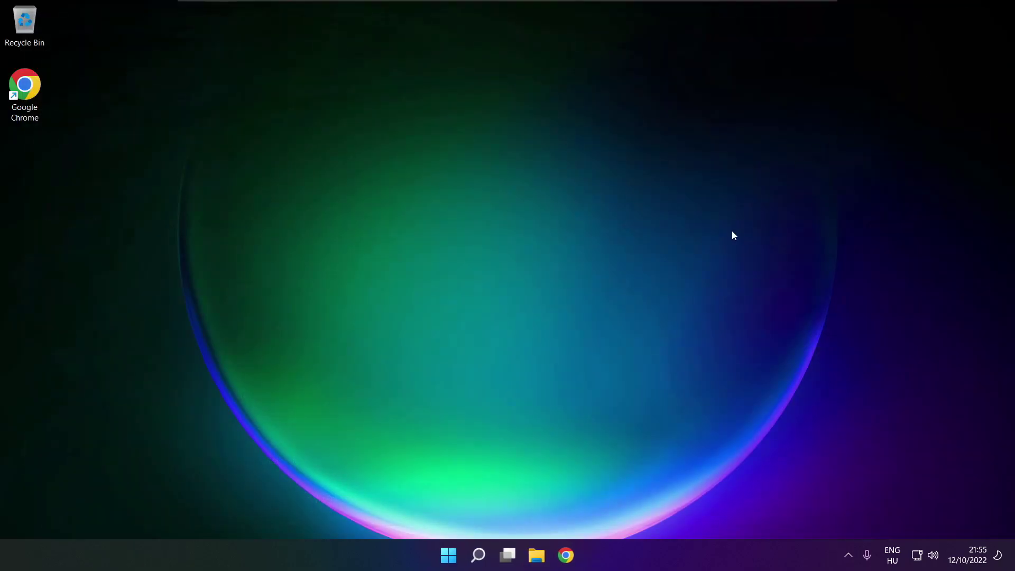
pyautogui.click(448, 555)
pyautogui.click(671, 510)
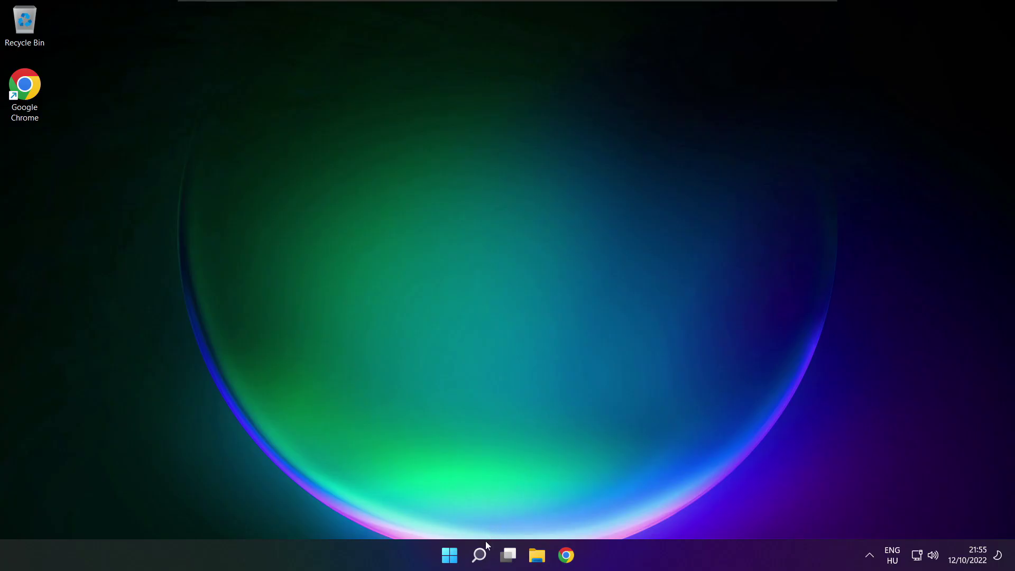
pyautogui.click(482, 552)
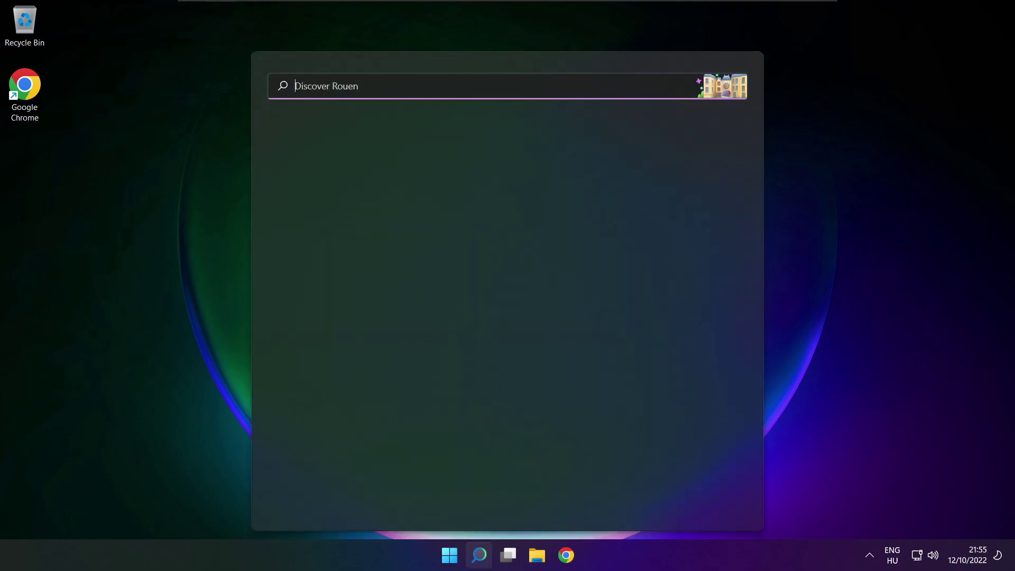
# Step: Search for 'device manager' and launch Device Manager from the results
pyautogui.write('device ma')
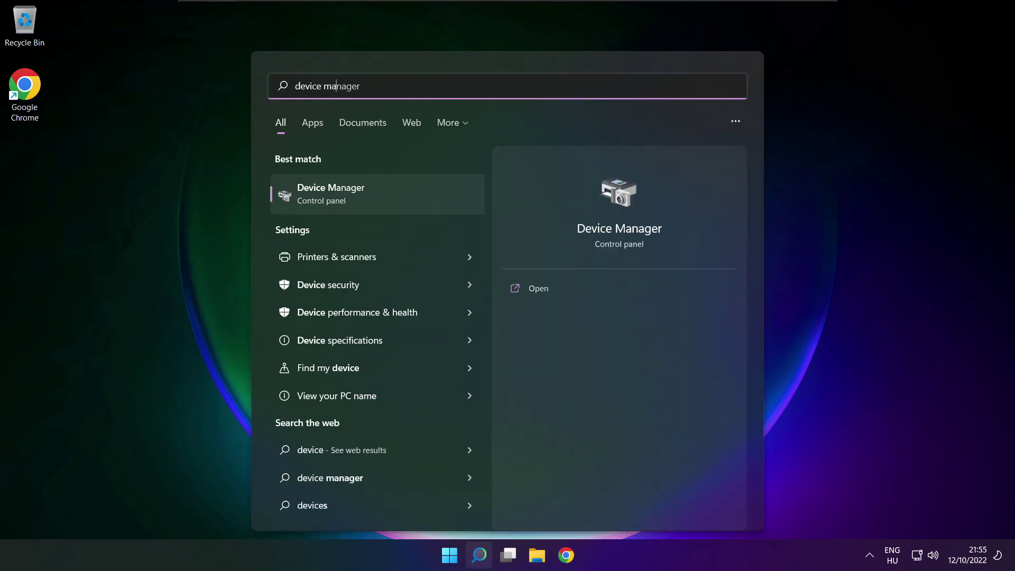
pyautogui.write('nager')
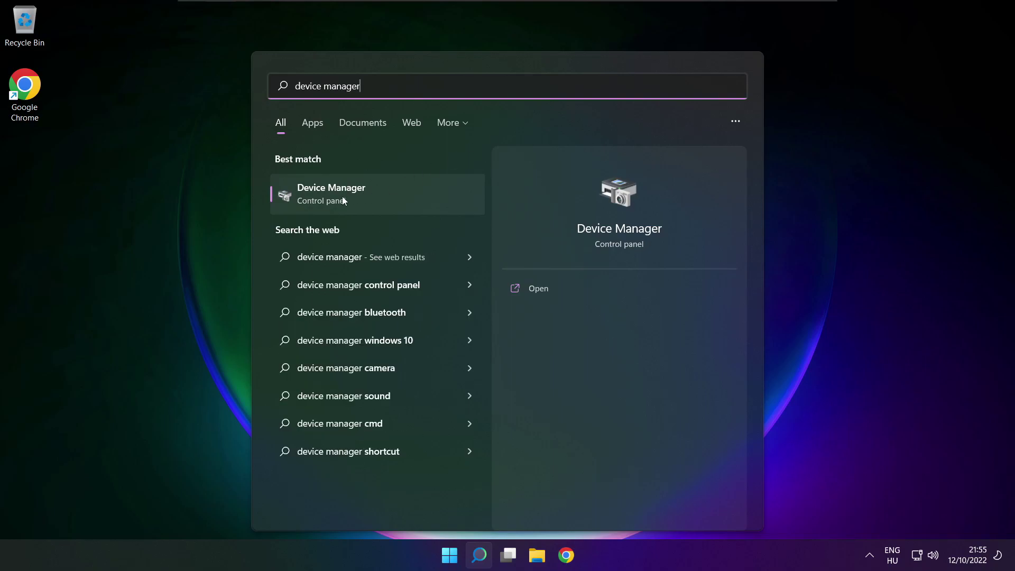
pyautogui.click(392, 194)
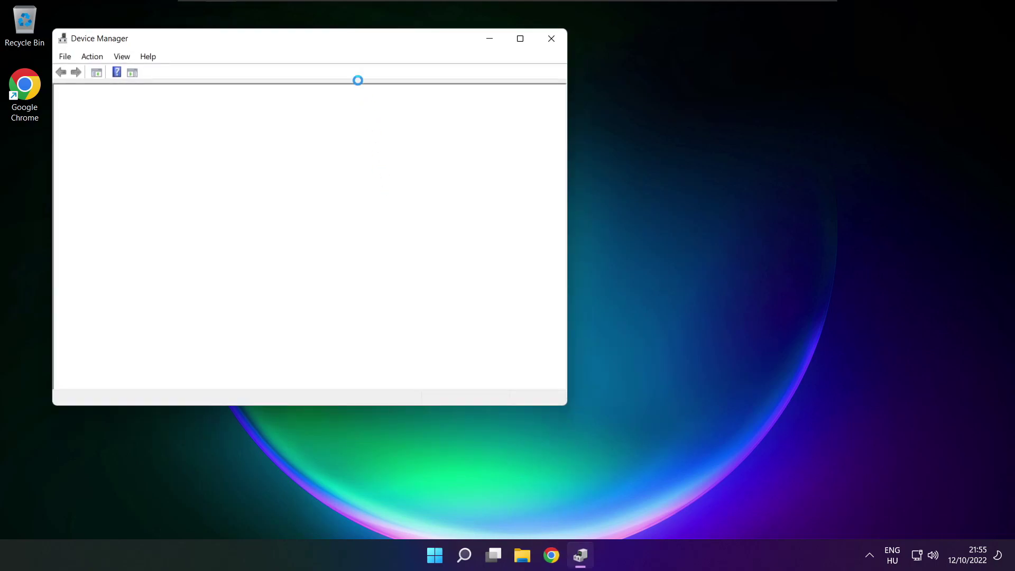
# Step: Expand Sound, video and game controllers and bring up High Definition Audio Device's actions
pyautogui.moveTo(322, 43); pyautogui.dragTo(532, 95)
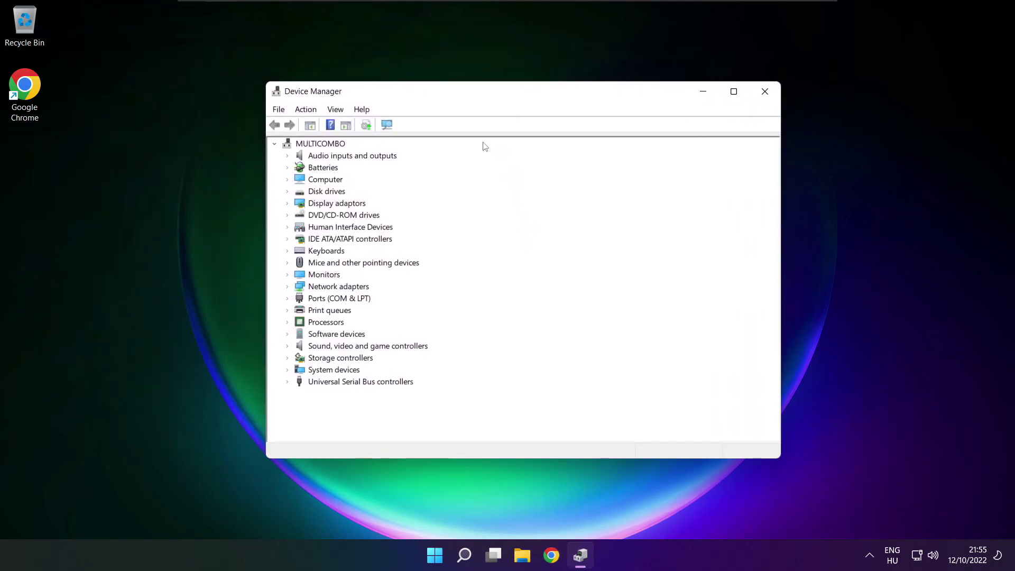
pyautogui.click(300, 346)
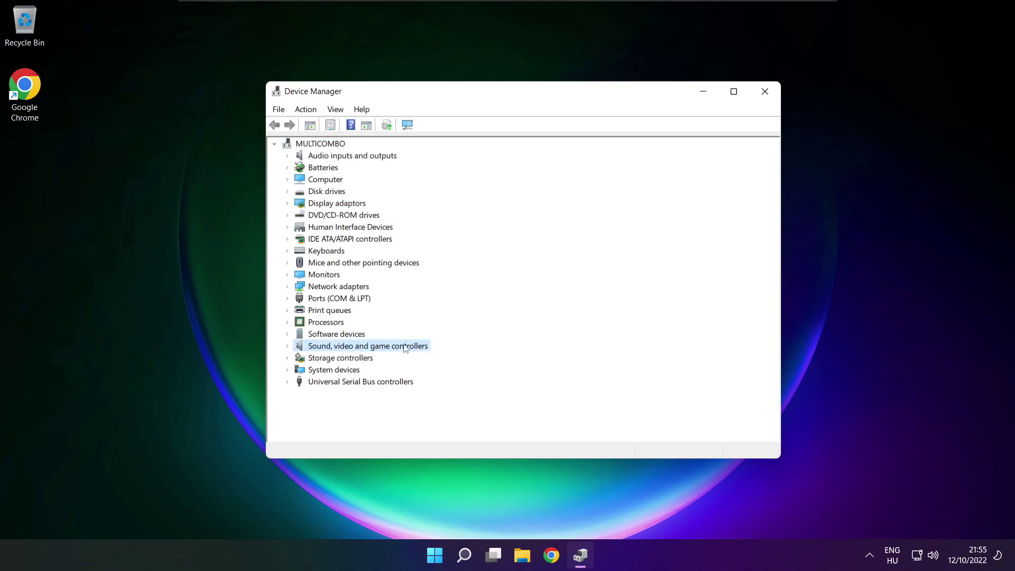
pyautogui.click(289, 347)
pyautogui.click(311, 358)
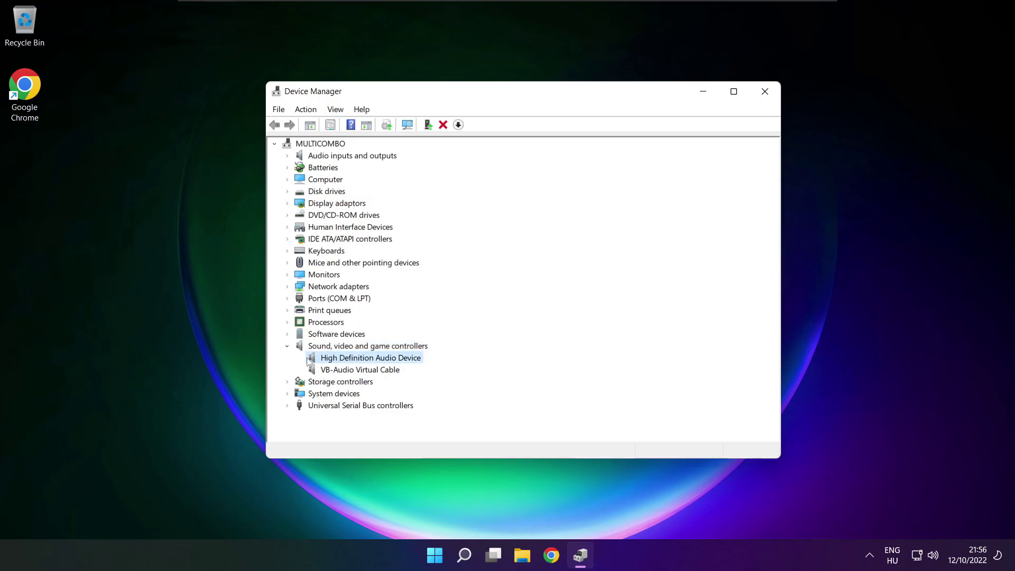
pyautogui.rightClick(362, 359)
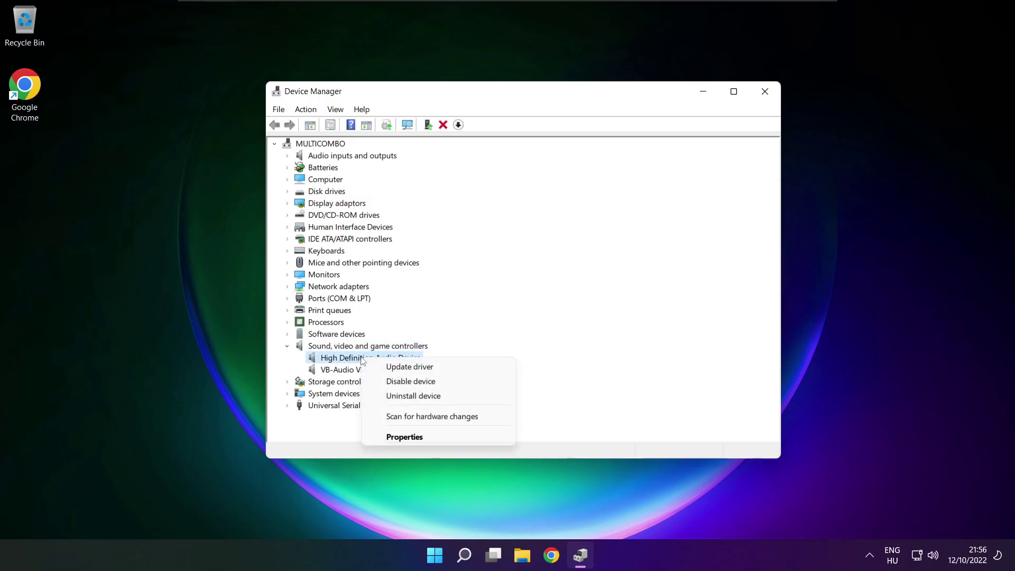
# Step: Reinstall the High Definition Audio Device driver from the computer's available drivers, accepting the warning
pyautogui.click(458, 370)
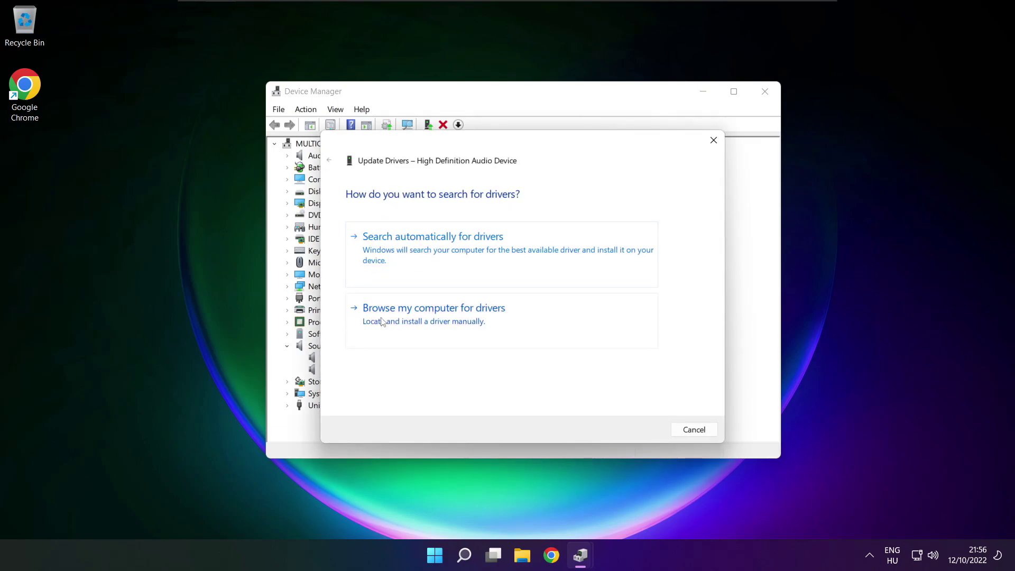
pyautogui.click(457, 321)
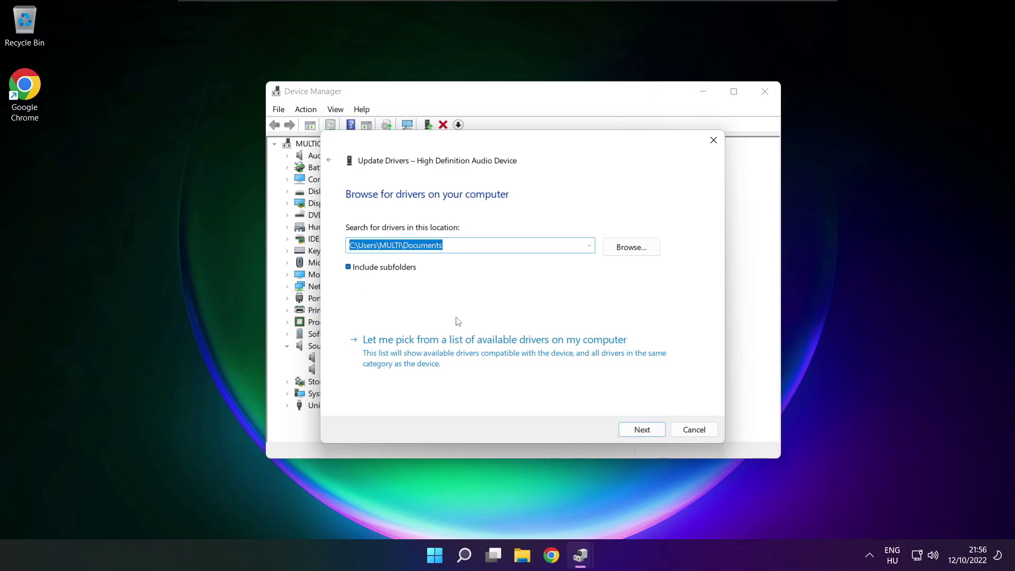
pyautogui.click(498, 360)
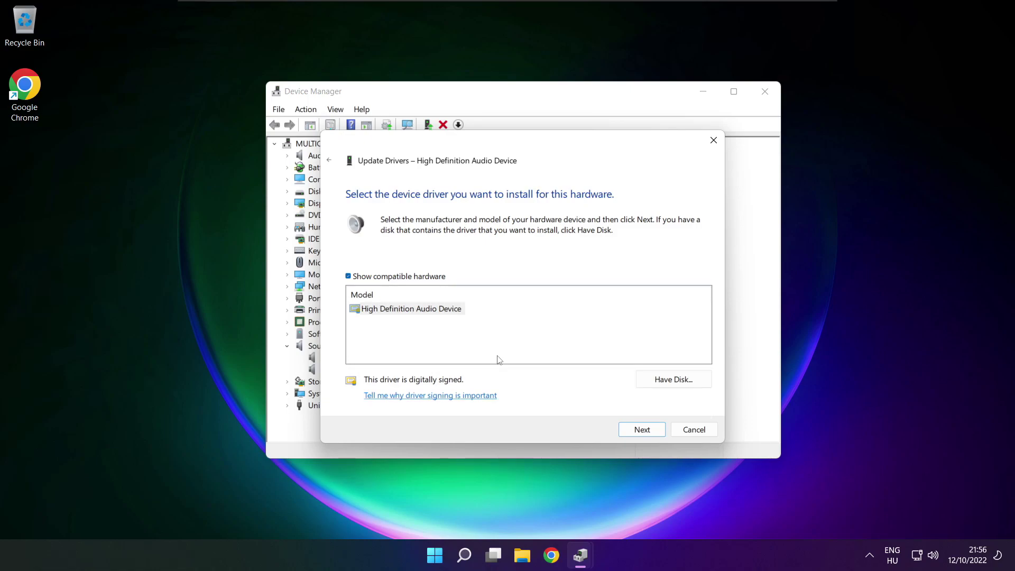
pyautogui.click(396, 313)
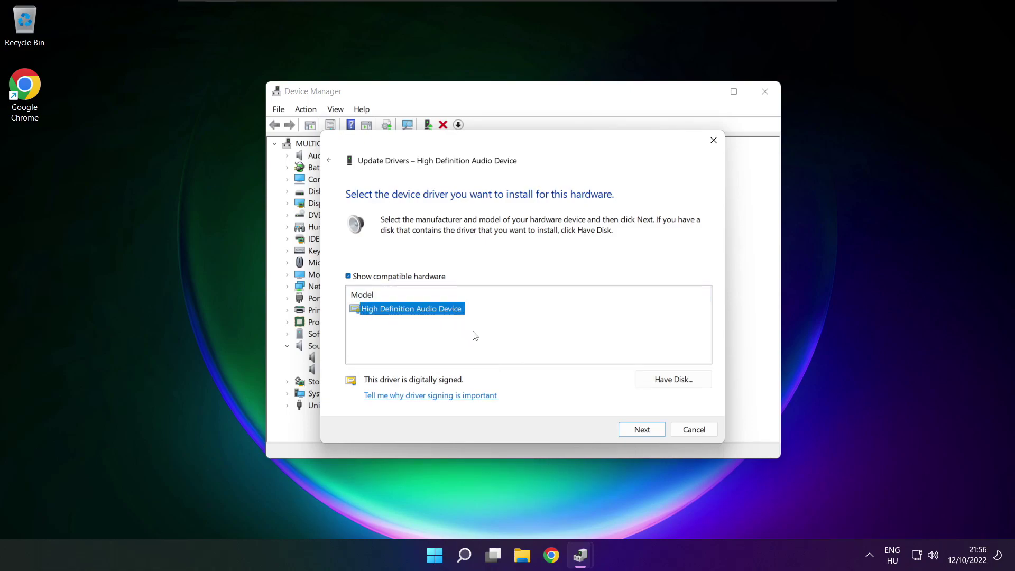
pyautogui.click(642, 430)
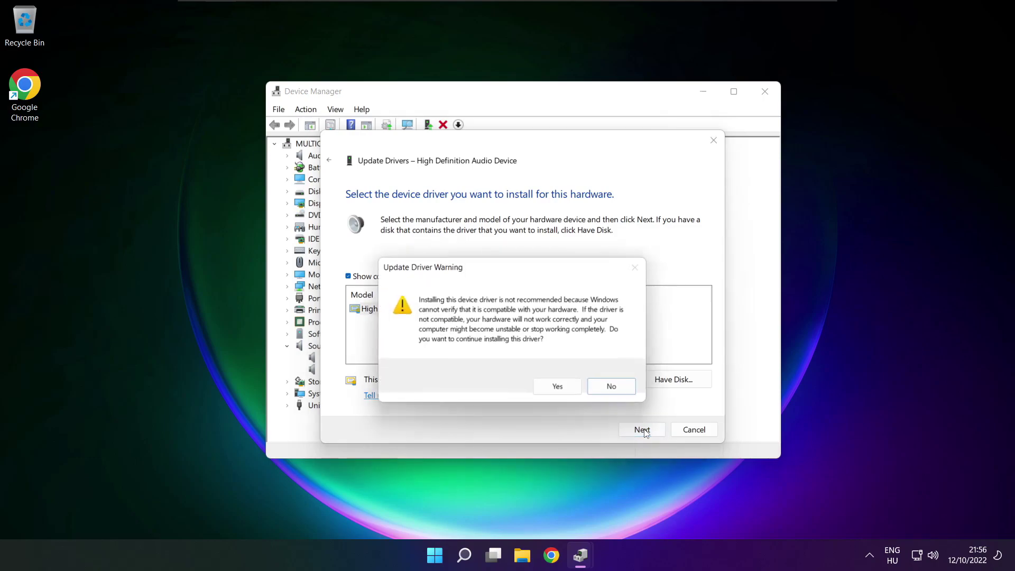
pyautogui.click(558, 388)
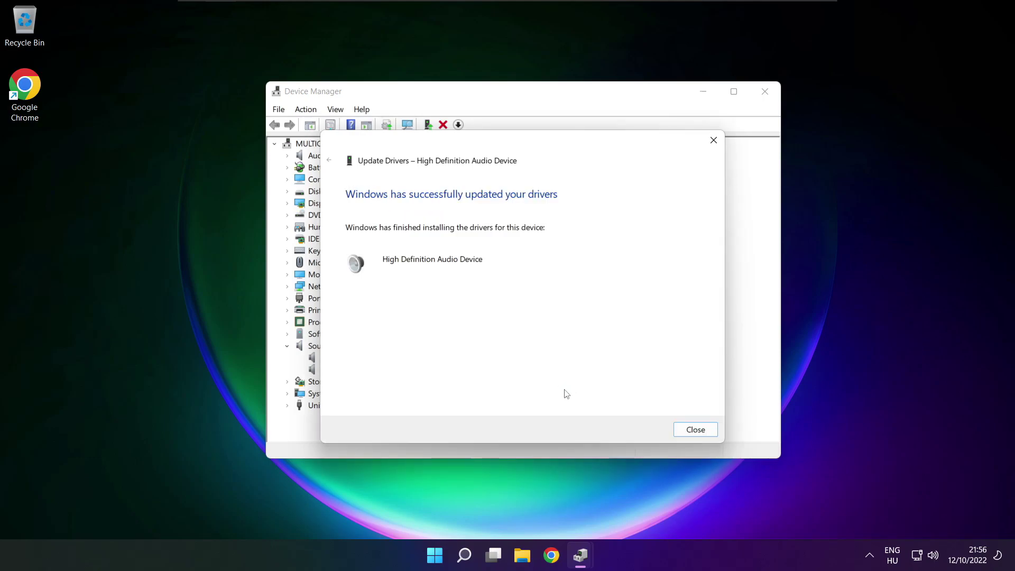
pyautogui.click(695, 430)
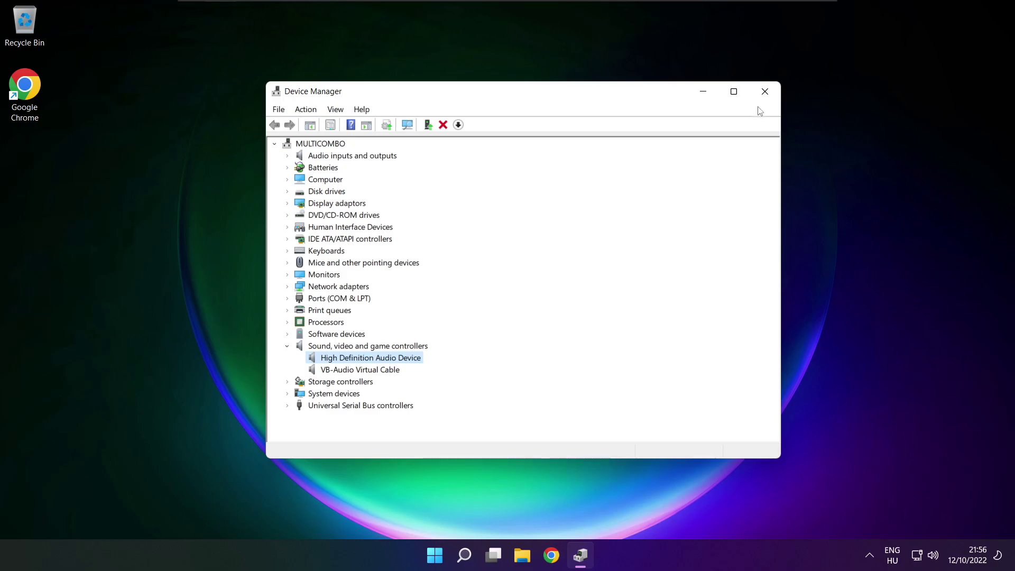
# Step: Close Device Manager and open Sound settings from the tray speaker icon
pyautogui.click(766, 93)
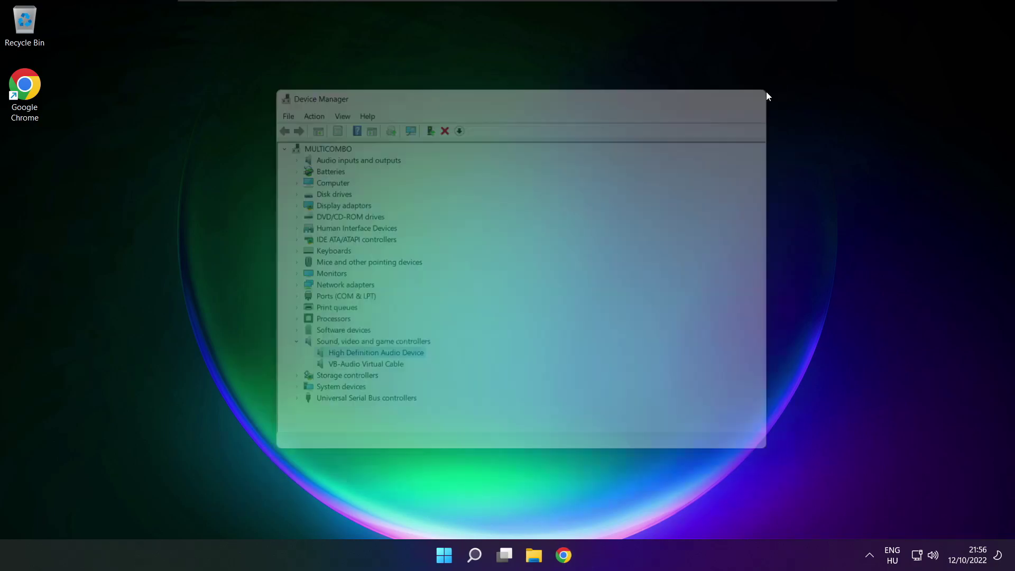
pyautogui.click(449, 555)
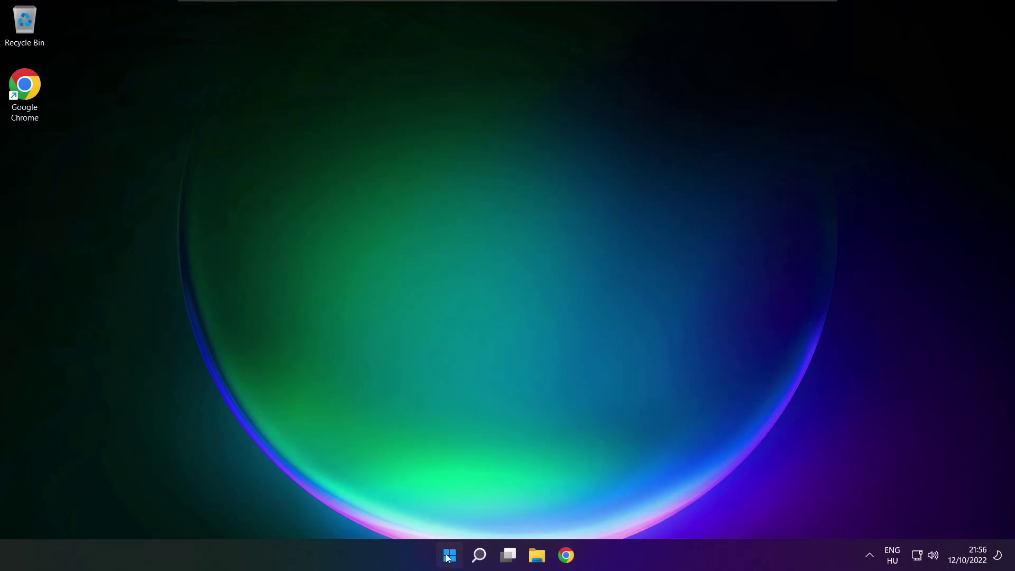
pyautogui.click(671, 509)
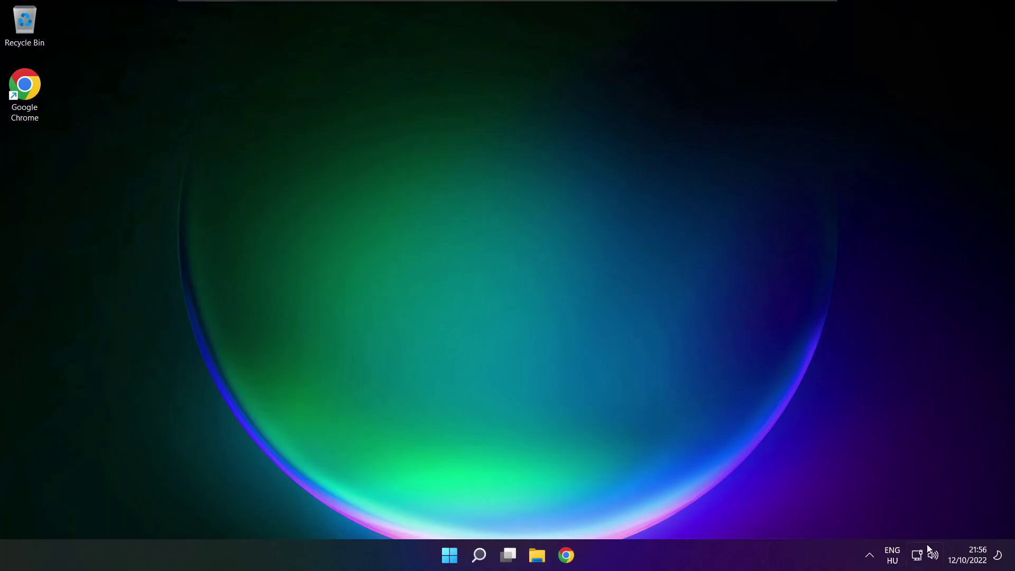
pyautogui.rightClick(928, 551)
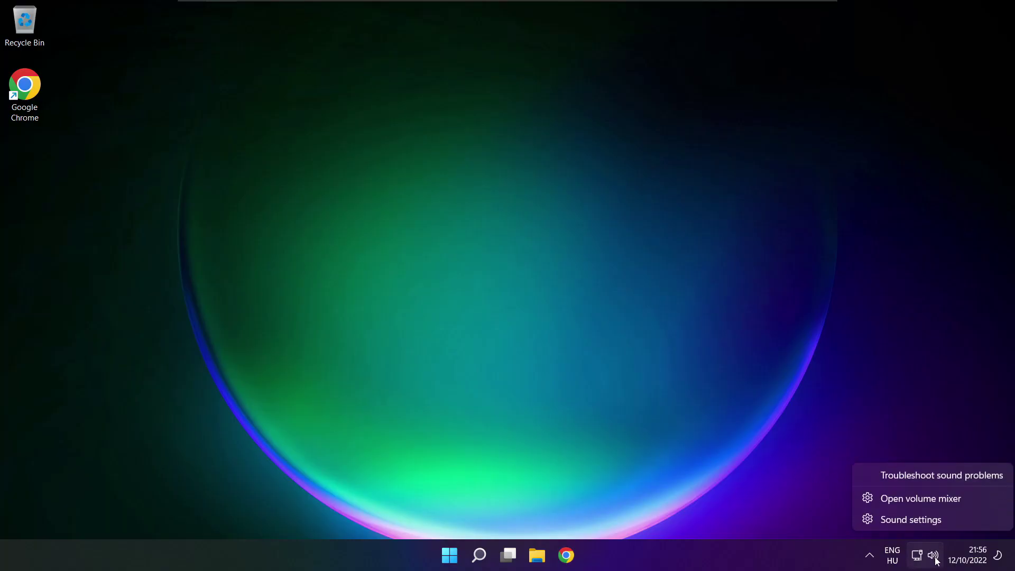
pyautogui.click(938, 521)
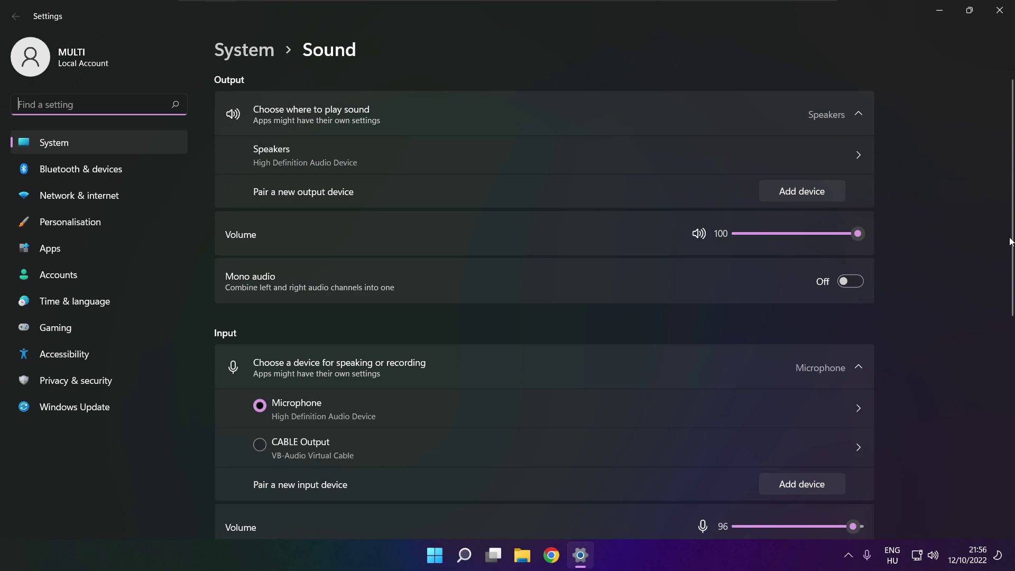
# Step: Scroll to Advanced and run the Output devices sound troubleshooter
pyautogui.scroll(-5, 1010, 242)
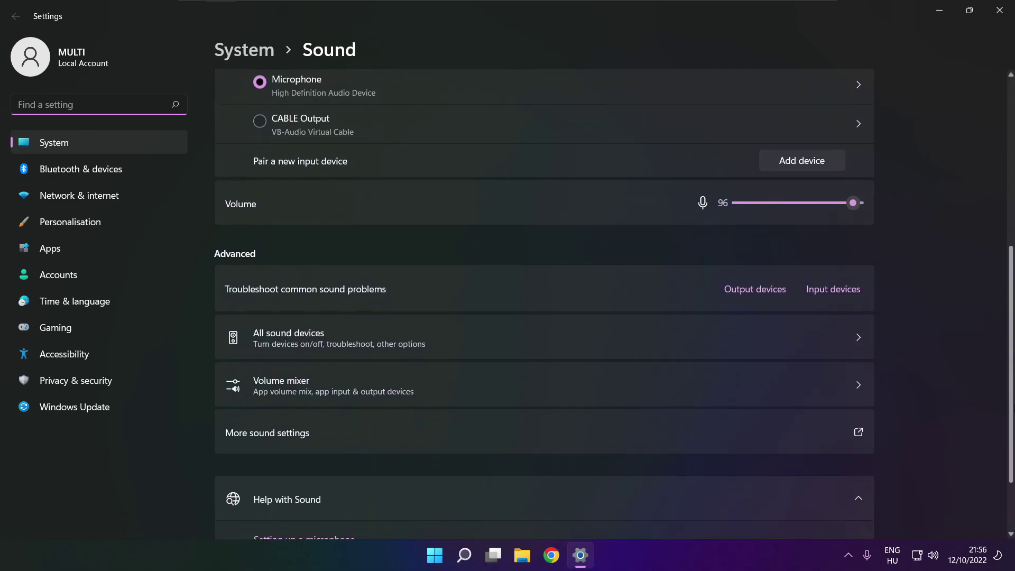
pyautogui.scroll(-2, 544, 305)
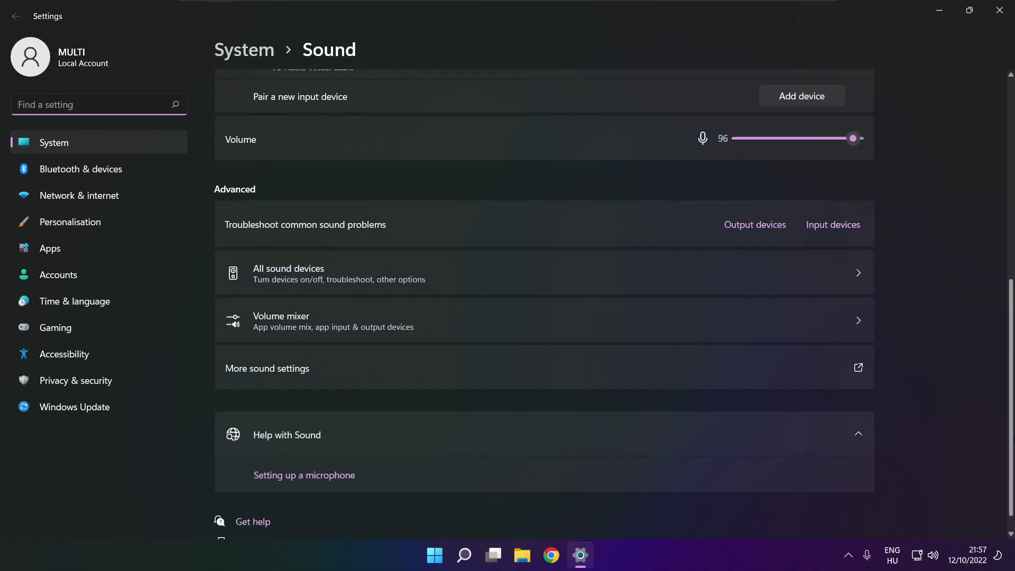
pyautogui.scroll(-1, 543, 304)
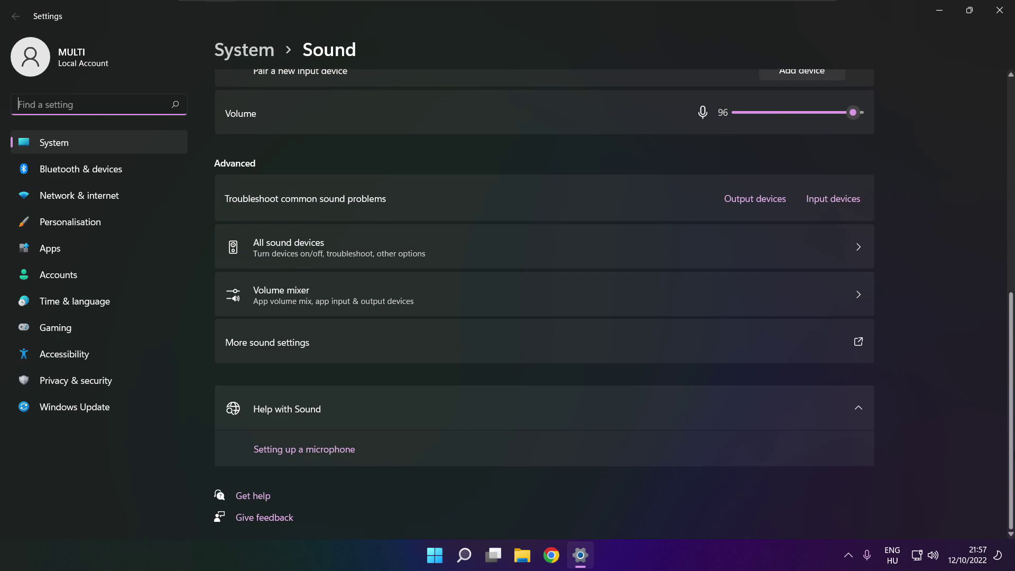
pyautogui.click(760, 204)
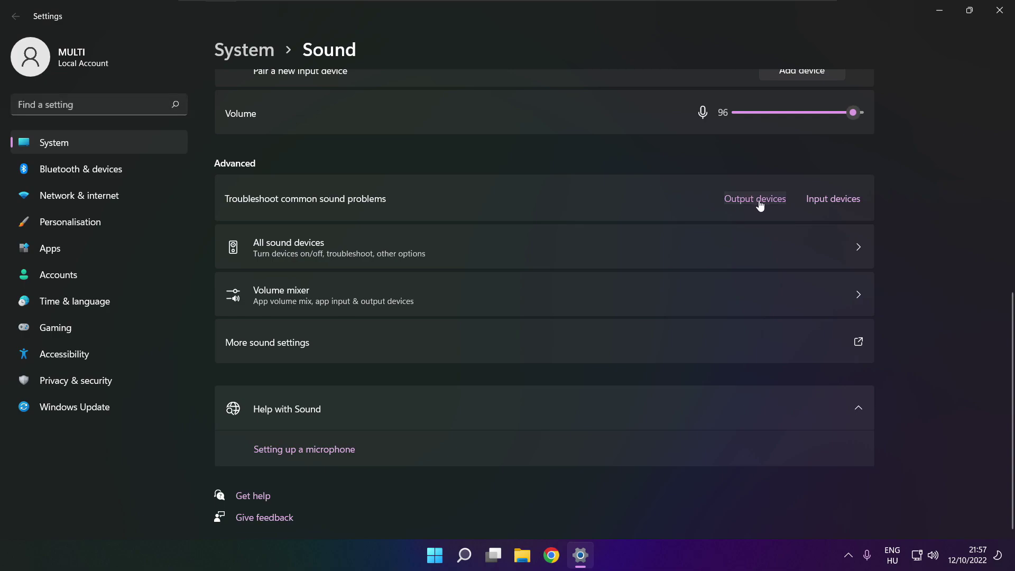